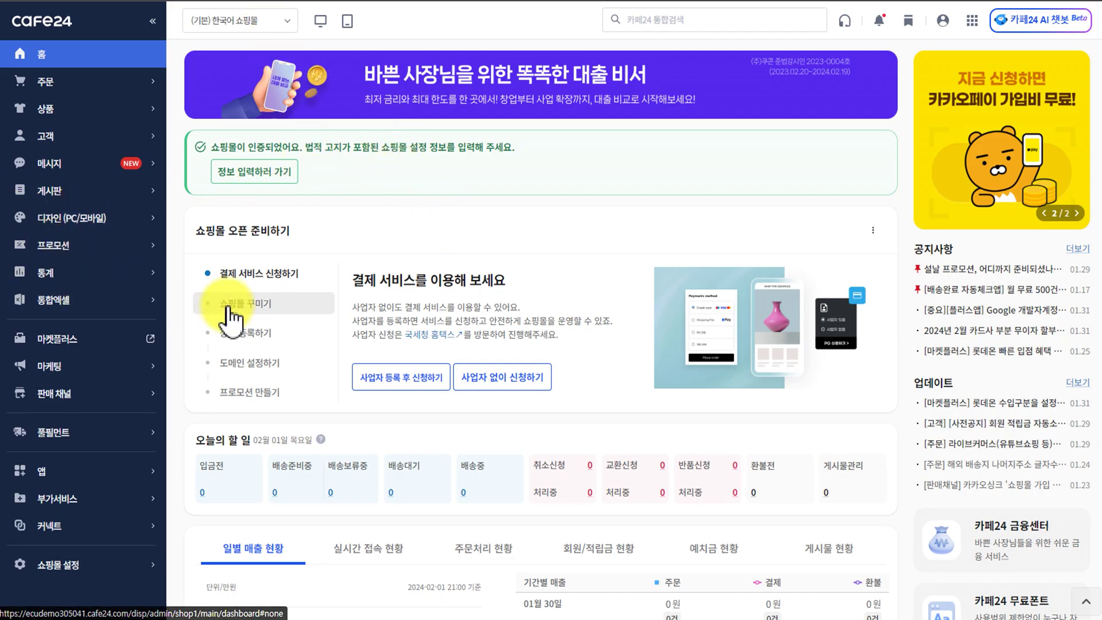
Open 샘플상품 1 from the product list for editing.
{"action": "left_click", "coordinate": [73, 113]}
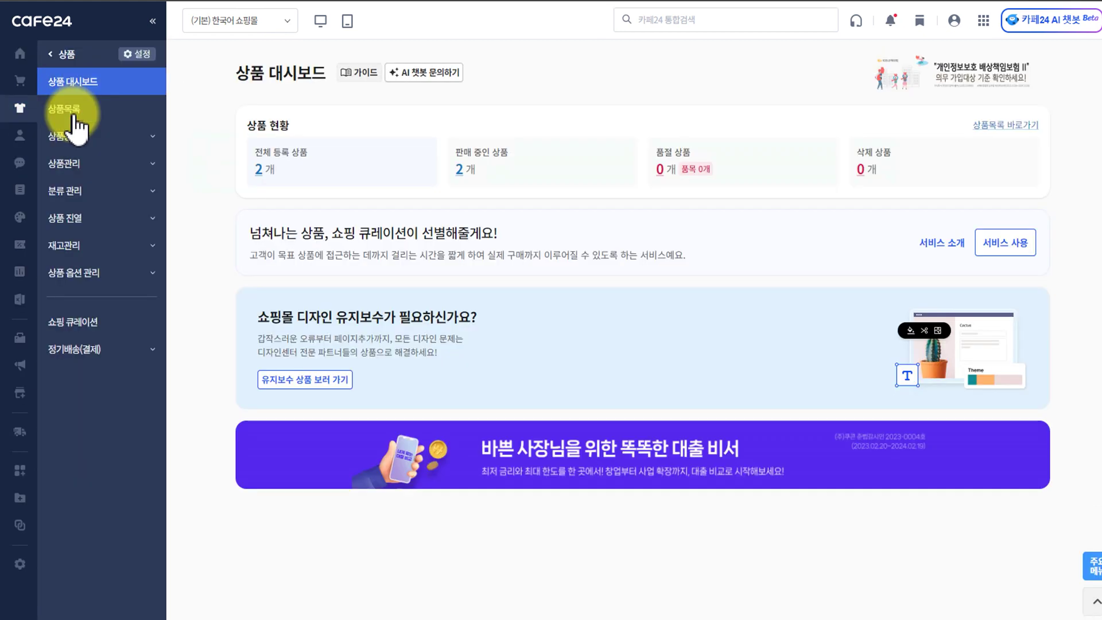
{"action": "left_click", "coordinate": [75, 117]}
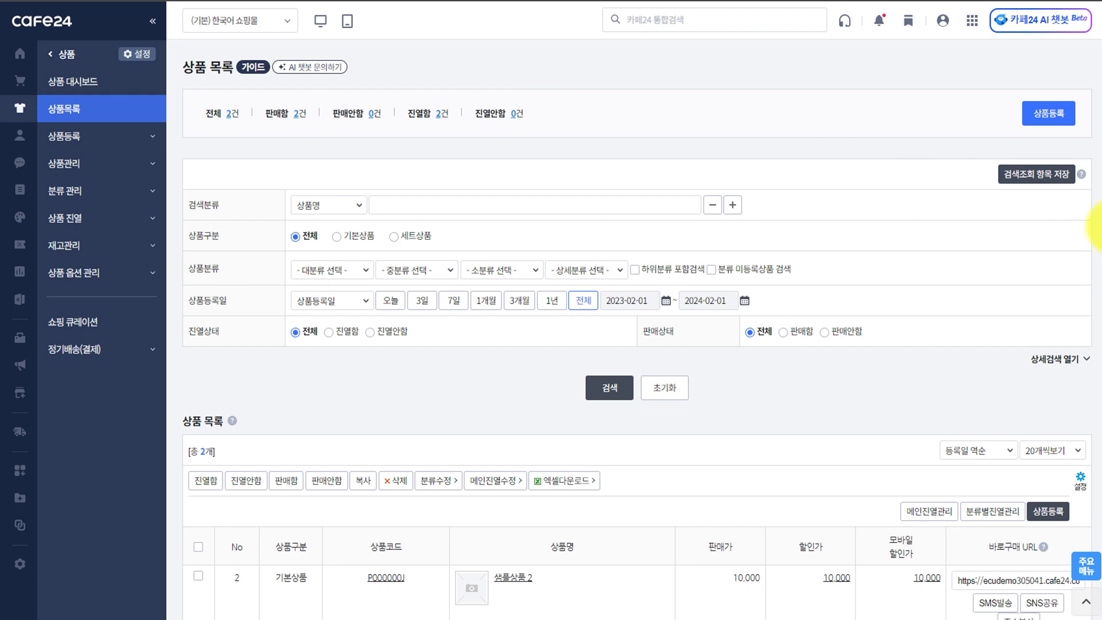
{"action": "scroll", "coordinate": [1090, 229], "scroll_direction": "down", "scroll_amount": 5}
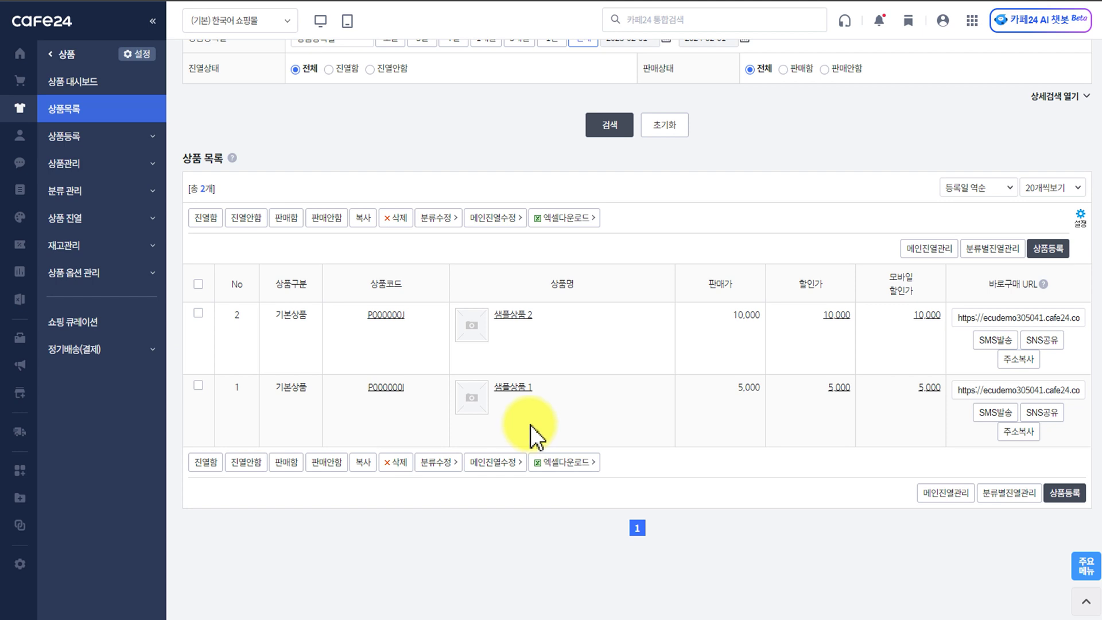
{"action": "left_click", "coordinate": [514, 388]}
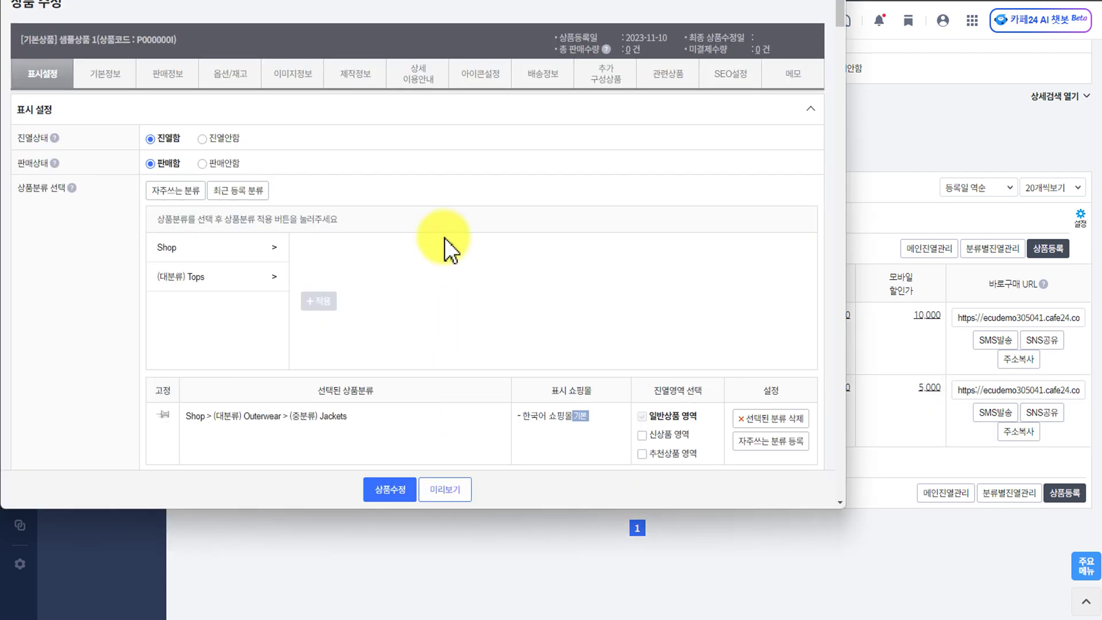
Register girl-1333640.jpg as the representative image of 샘플상품 1 and save the product.
{"action": "left_click", "coordinate": [287, 86]}
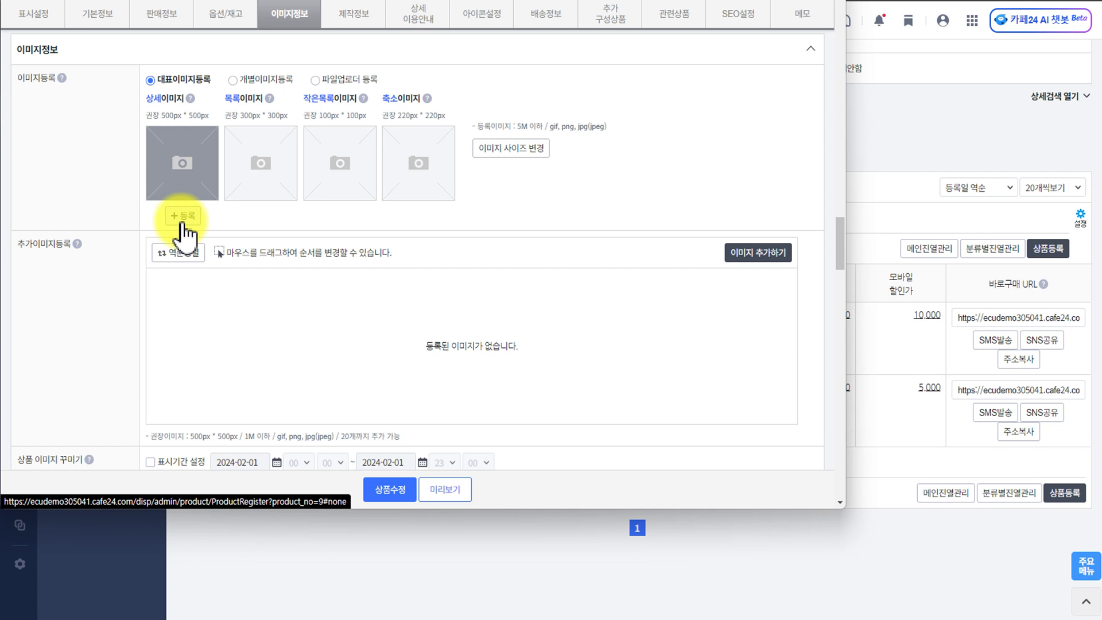
{"action": "left_click", "coordinate": [182, 222]}
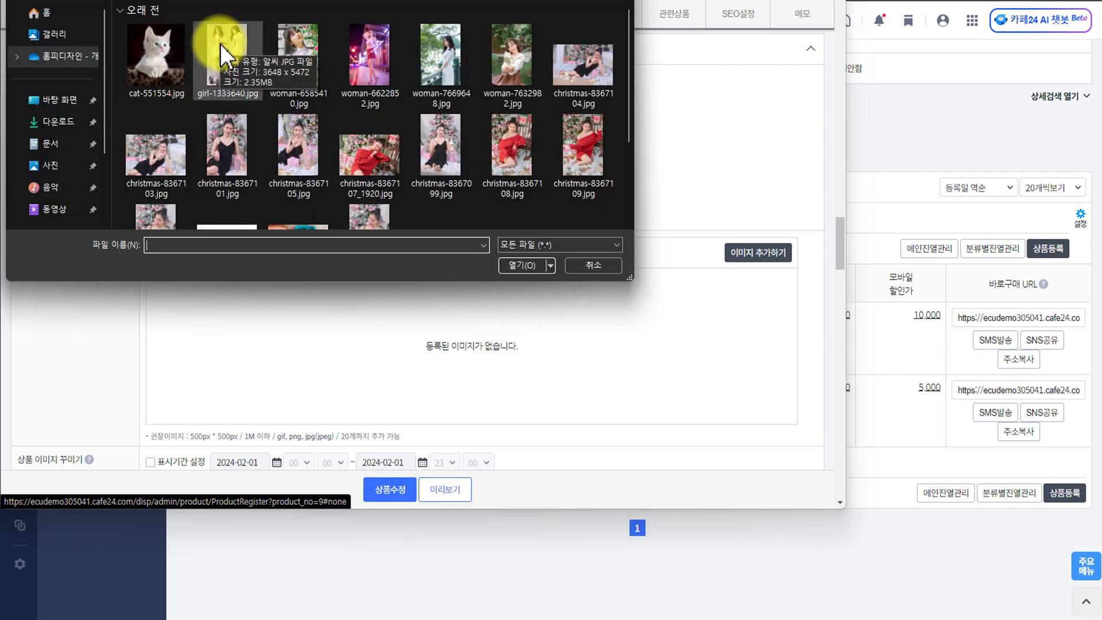
{"action": "double_click", "coordinate": [220, 44]}
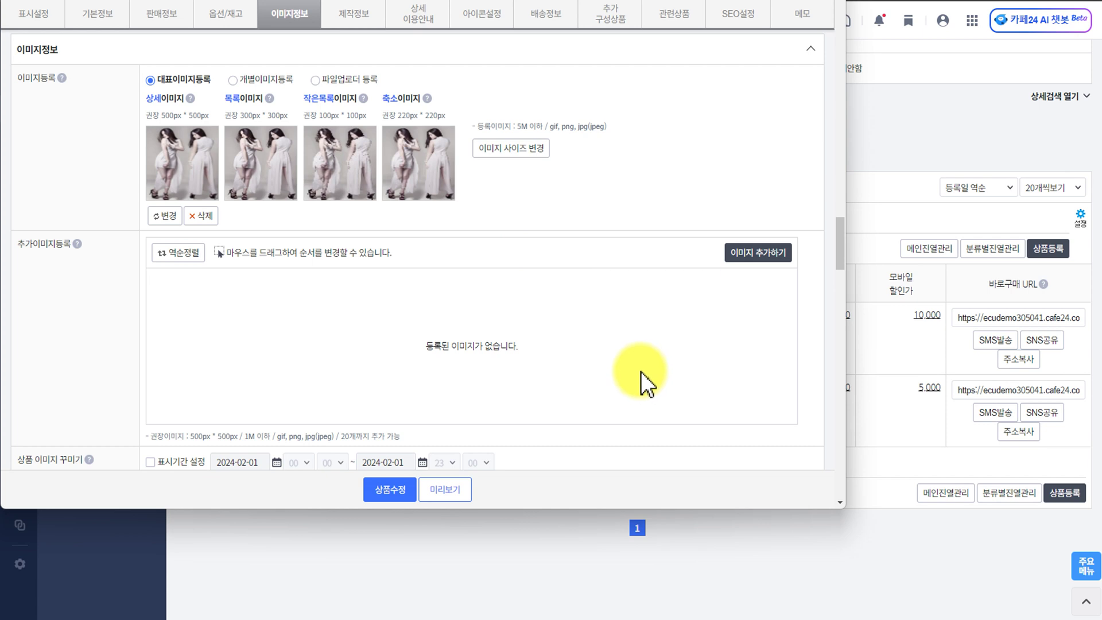
{"action": "left_click", "coordinate": [388, 491]}
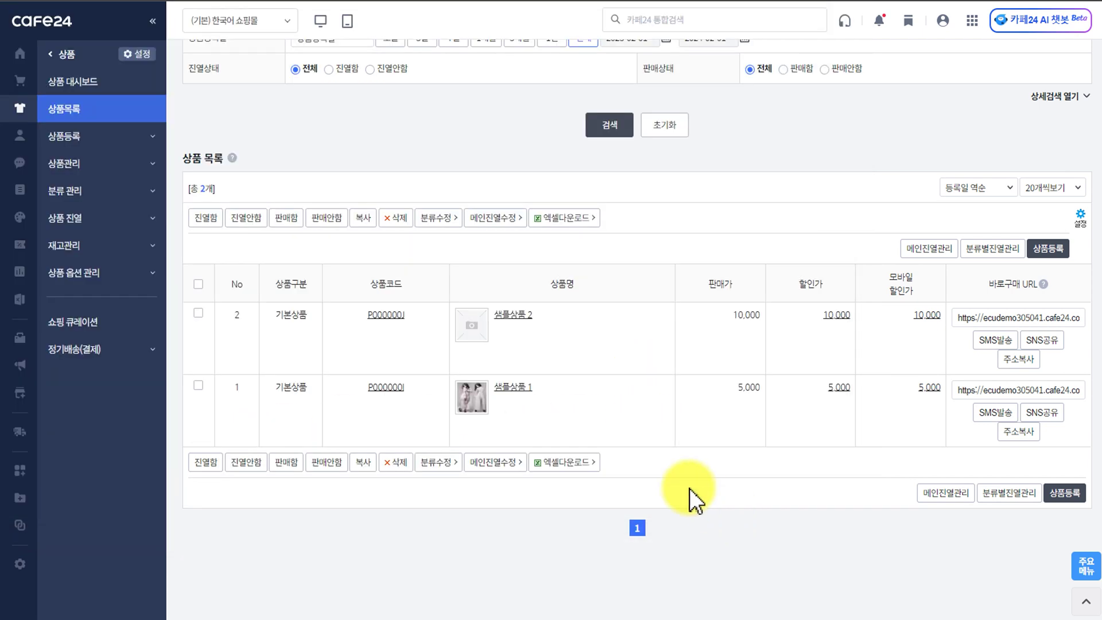
Examine how the new image of 샘플상품 1 looks in the storefront's recommended products and throughout its product detail page.
{"action": "left_click", "coordinate": [492, 412]}
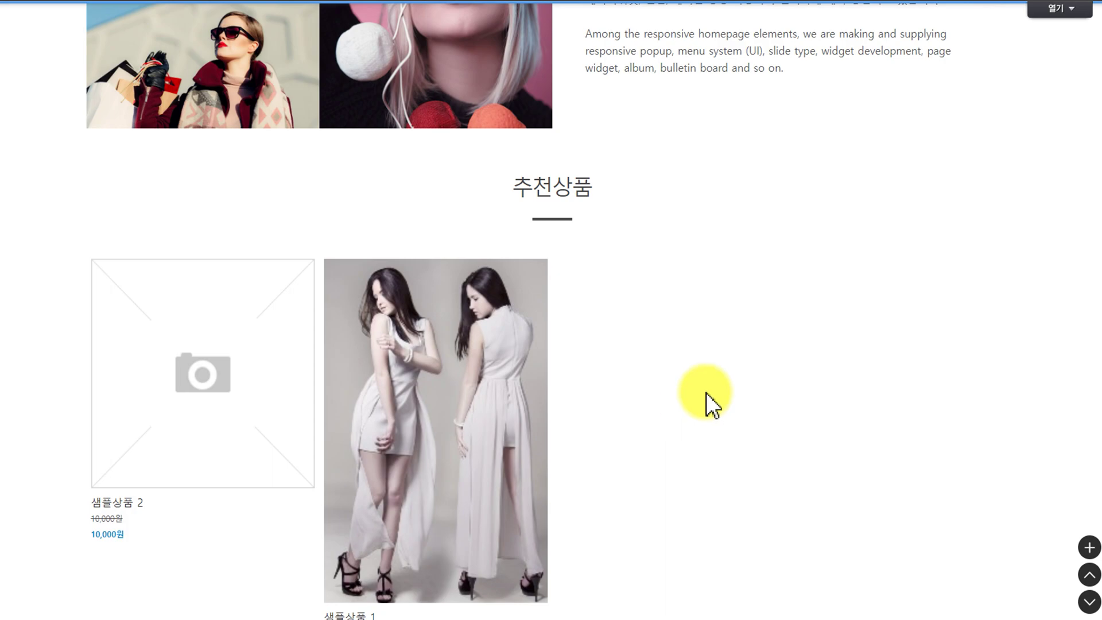
{"action": "scroll", "coordinate": [700, 396], "scroll_direction": "down", "scroll_amount": 2}
{"action": "left_click", "coordinate": [445, 306]}
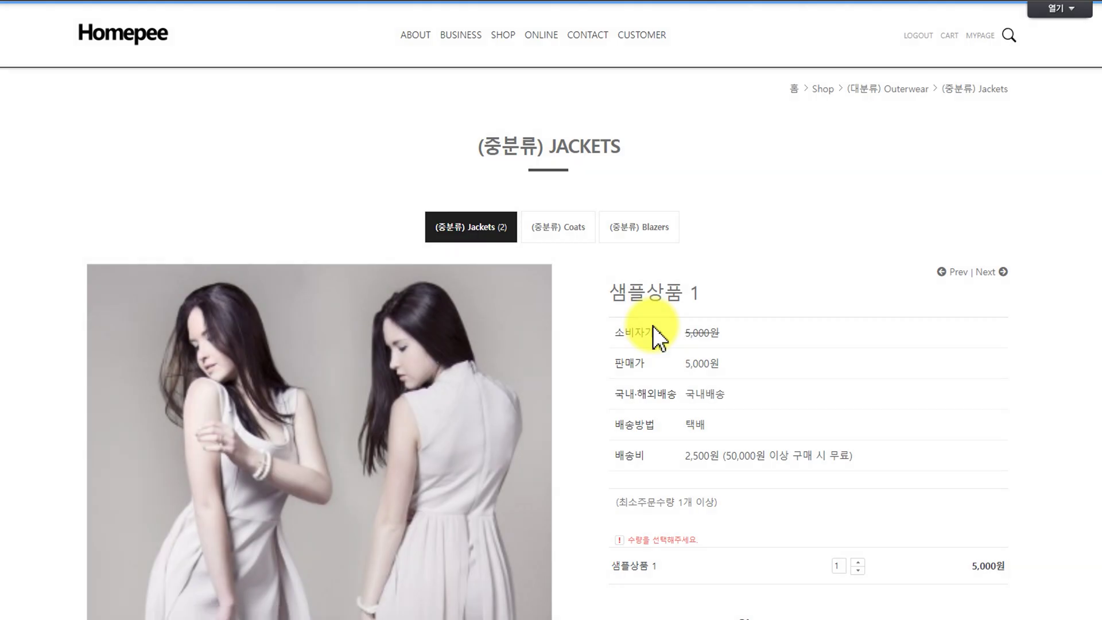
{"action": "left_click_drag", "start_coordinate": [1101, 133], "coordinate": [1082, 159]}
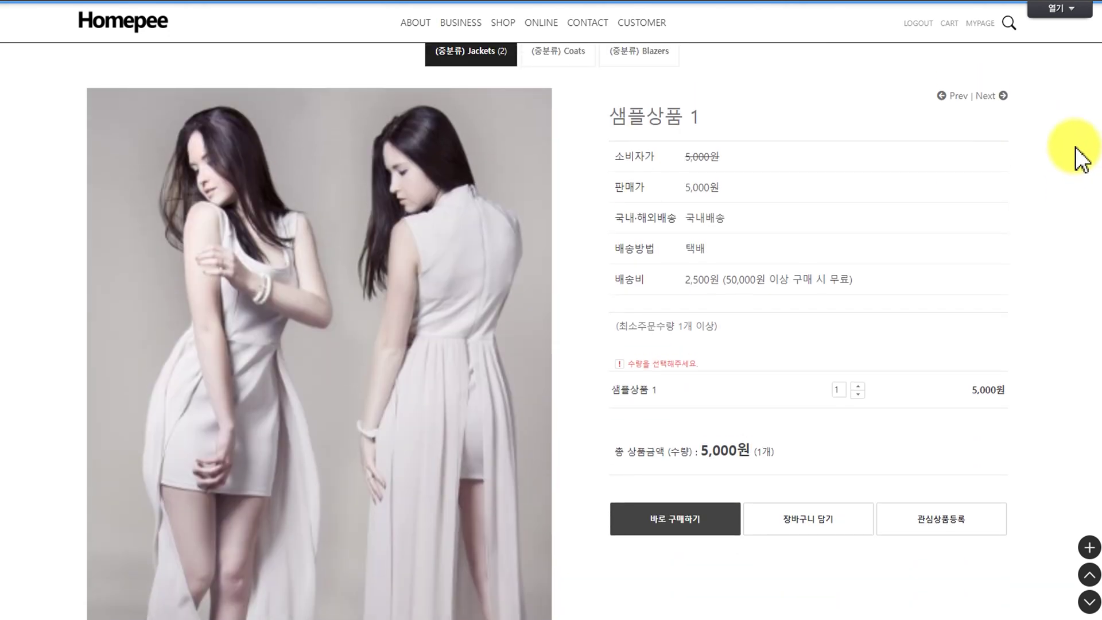
{"action": "mouse_move", "coordinate": [434, 186]}
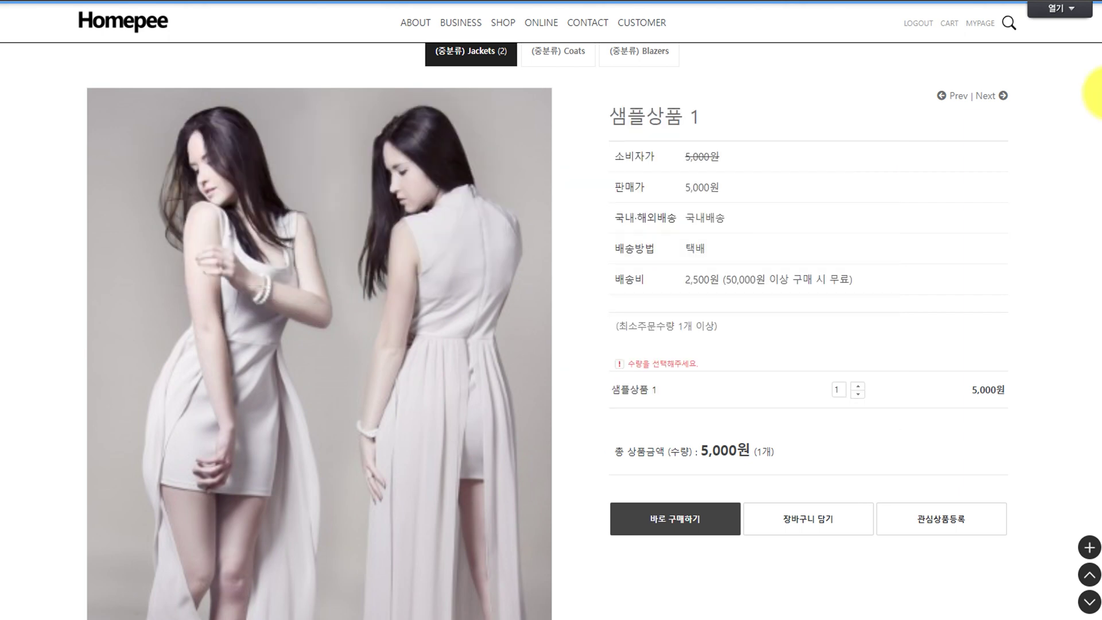
{"action": "scroll", "coordinate": [1097, 114], "scroll_direction": "down", "scroll_amount": 5}
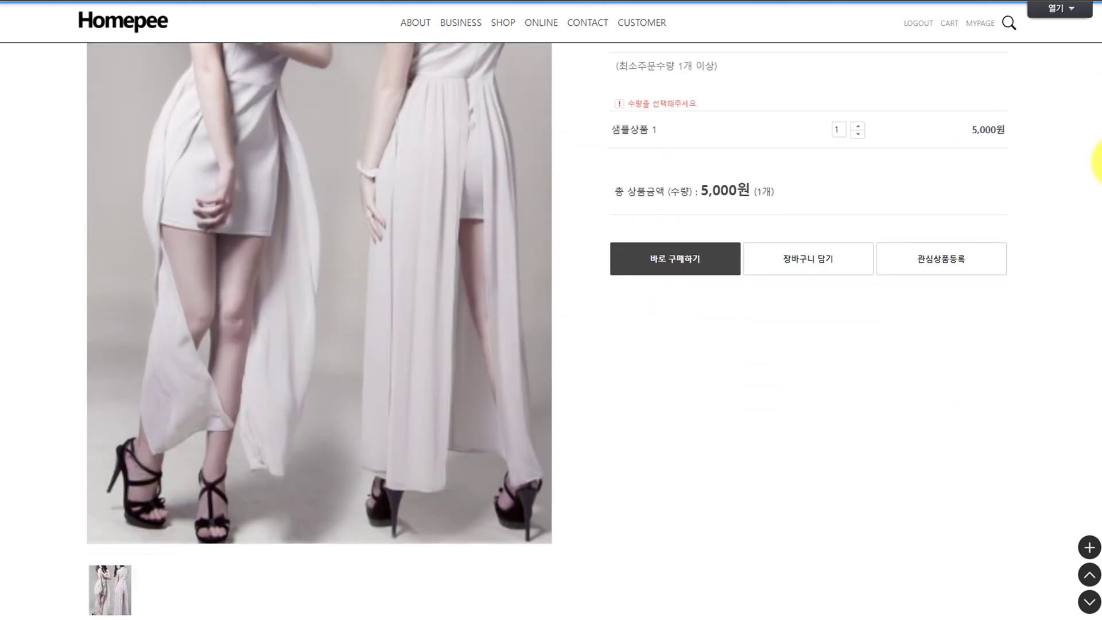
{"action": "scroll", "coordinate": [1098, 162], "scroll_direction": "down", "scroll_amount": 5}
{"action": "scroll", "coordinate": [1097, 224], "scroll_direction": "down", "scroll_amount": 4}
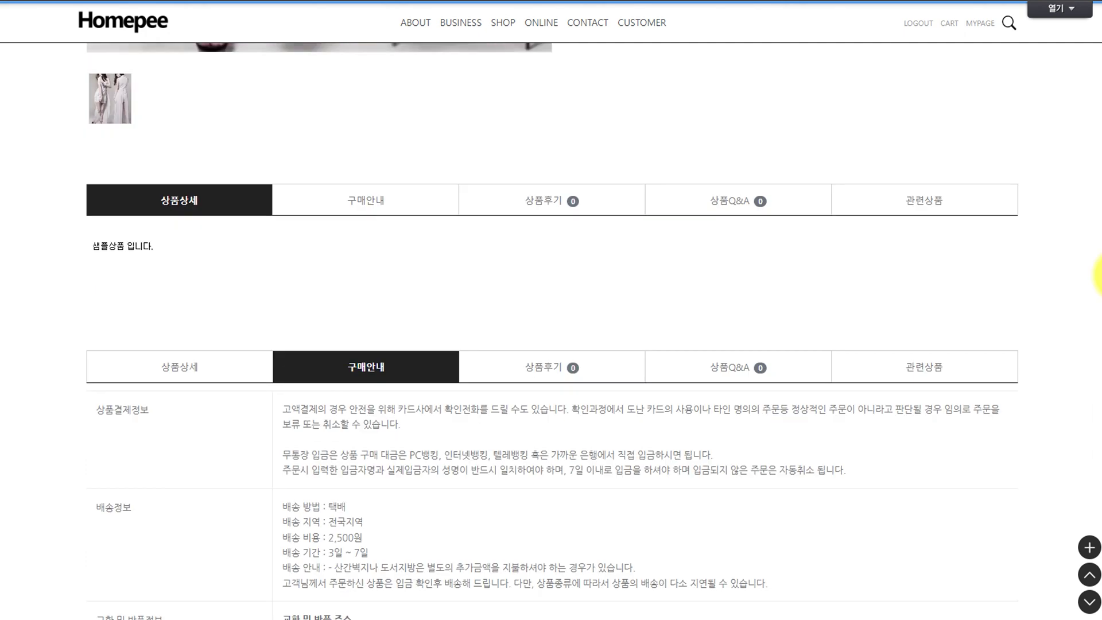
{"action": "scroll", "coordinate": [1098, 276], "scroll_direction": "up", "scroll_amount": 11}
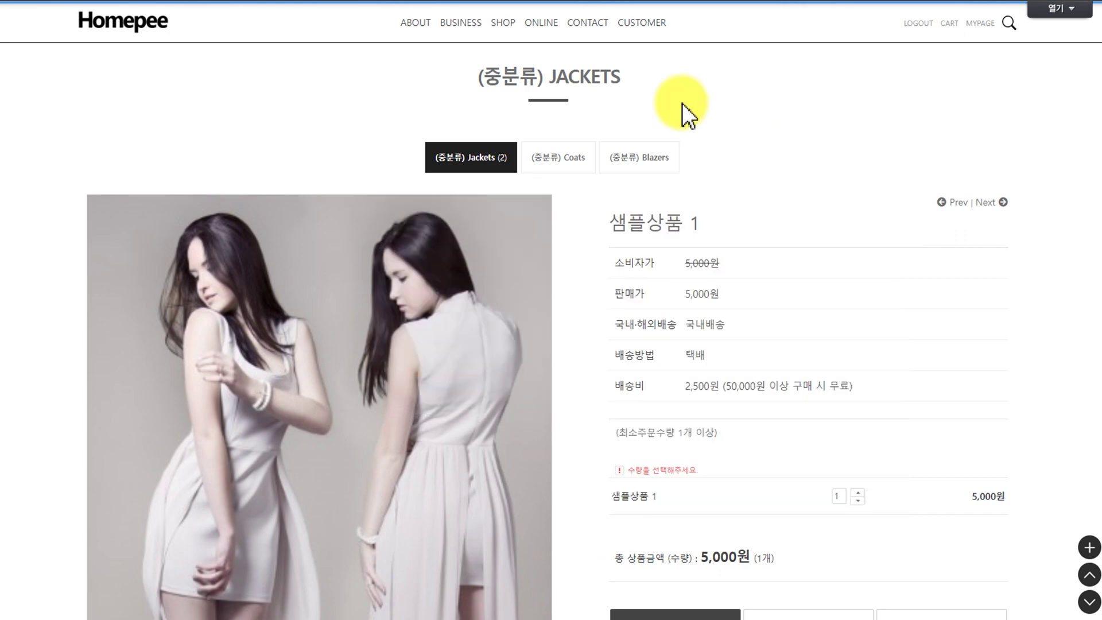
{"action": "mouse_move", "coordinate": [642, 22]}
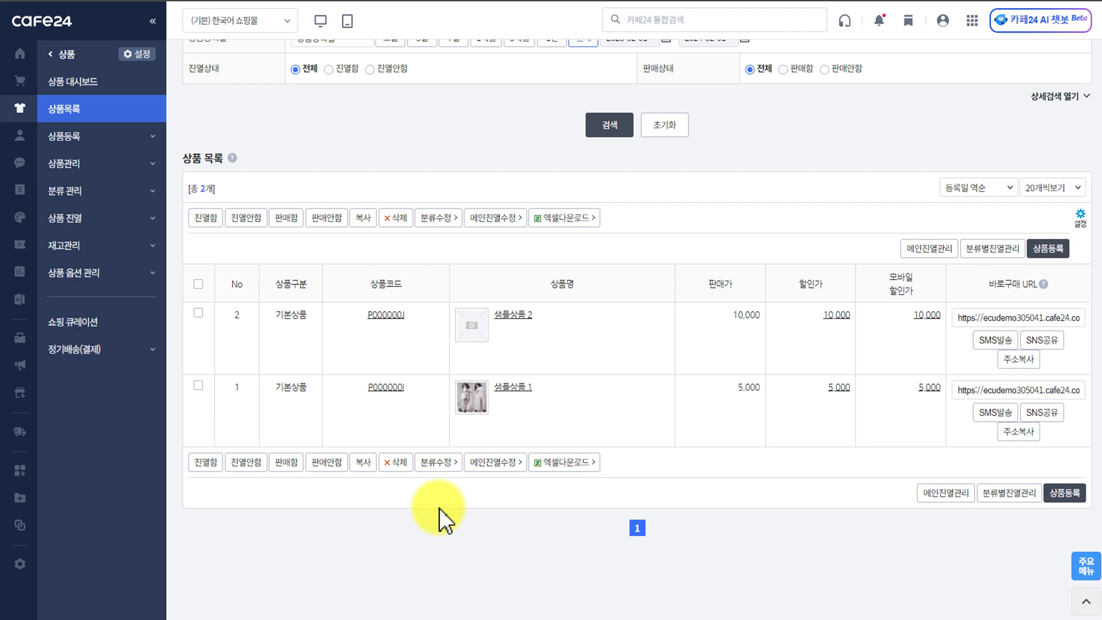
Open 샘플상품 2 from the product list for editing and bring up its image size settings.
{"action": "left_click", "coordinate": [386, 388]}
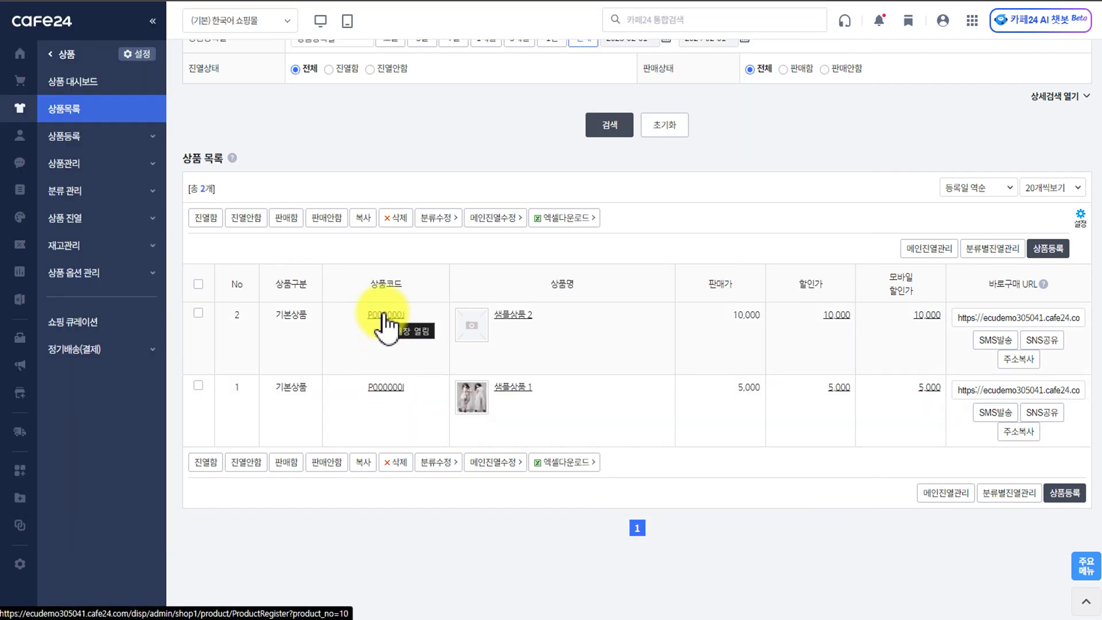
{"action": "left_click", "coordinate": [383, 317]}
{"action": "left_click", "coordinate": [285, 77]}
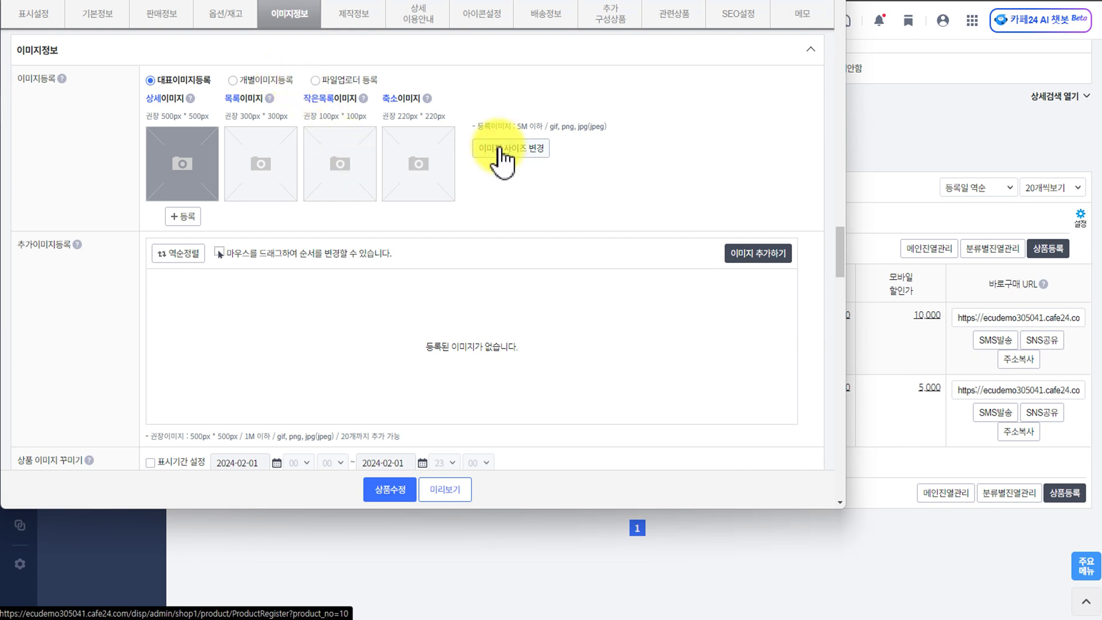
{"action": "left_click", "coordinate": [505, 150]}
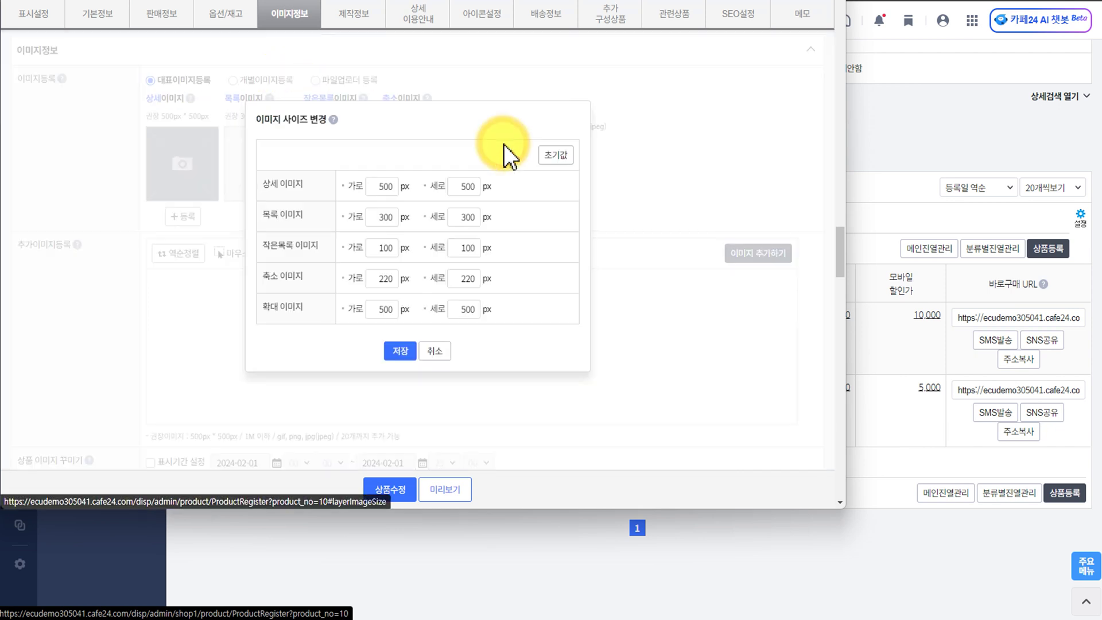
Set the detail image (상세 이미지) size to 1200 px wide and 1200 px high.
{"action": "left_click", "coordinate": [373, 189]}
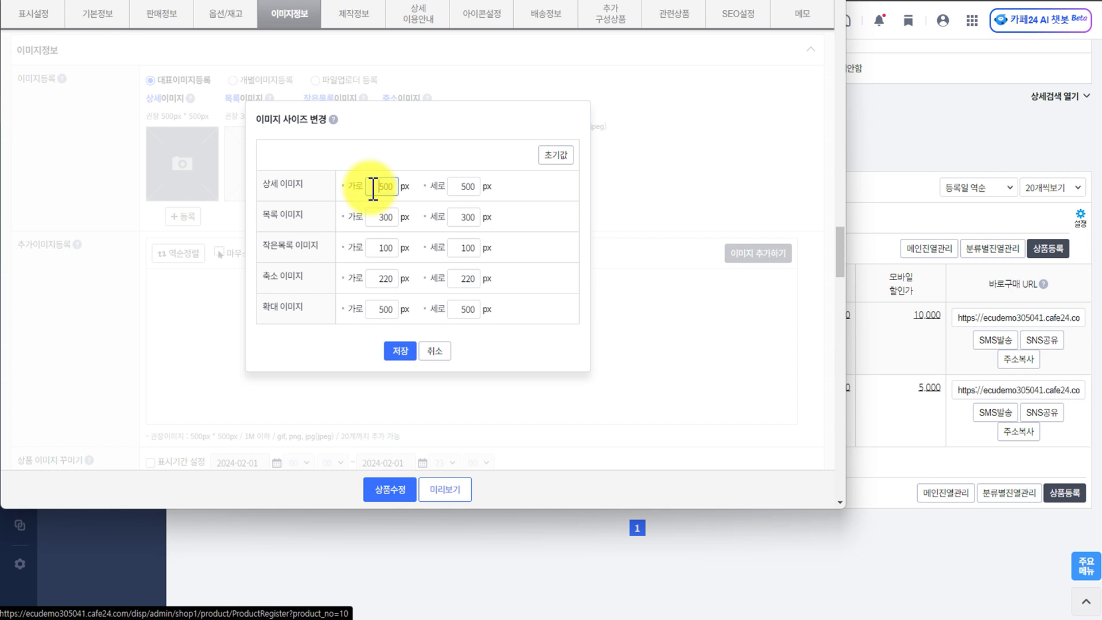
{"action": "double_click", "coordinate": [373, 188]}
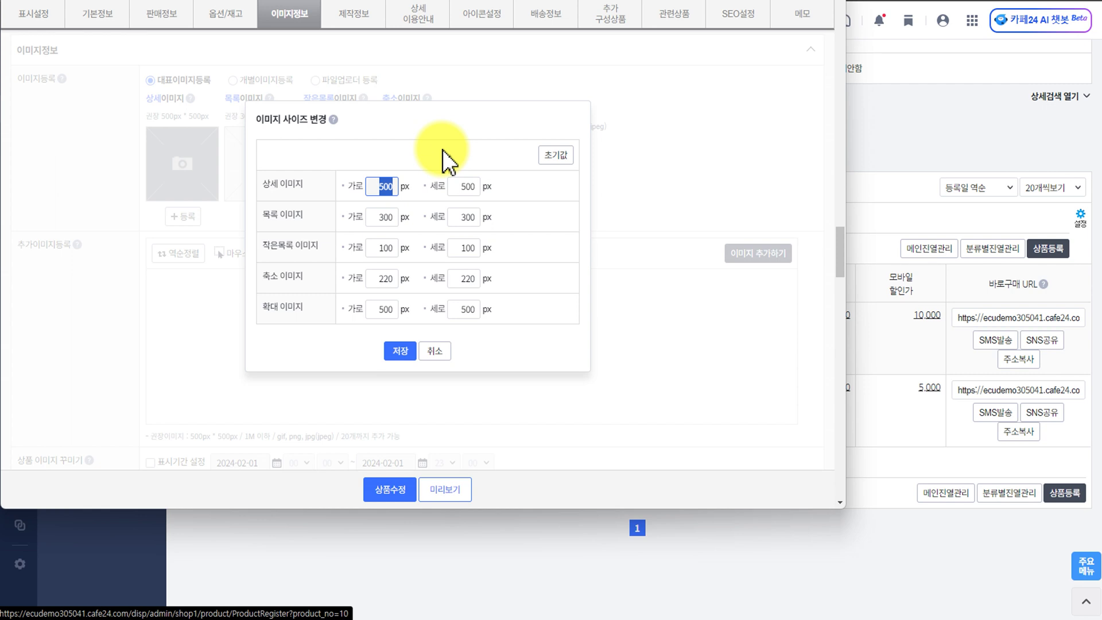
{"action": "type", "text": "1200"}
{"action": "key", "text": "Tab"}
{"action": "type", "text": "1200"}
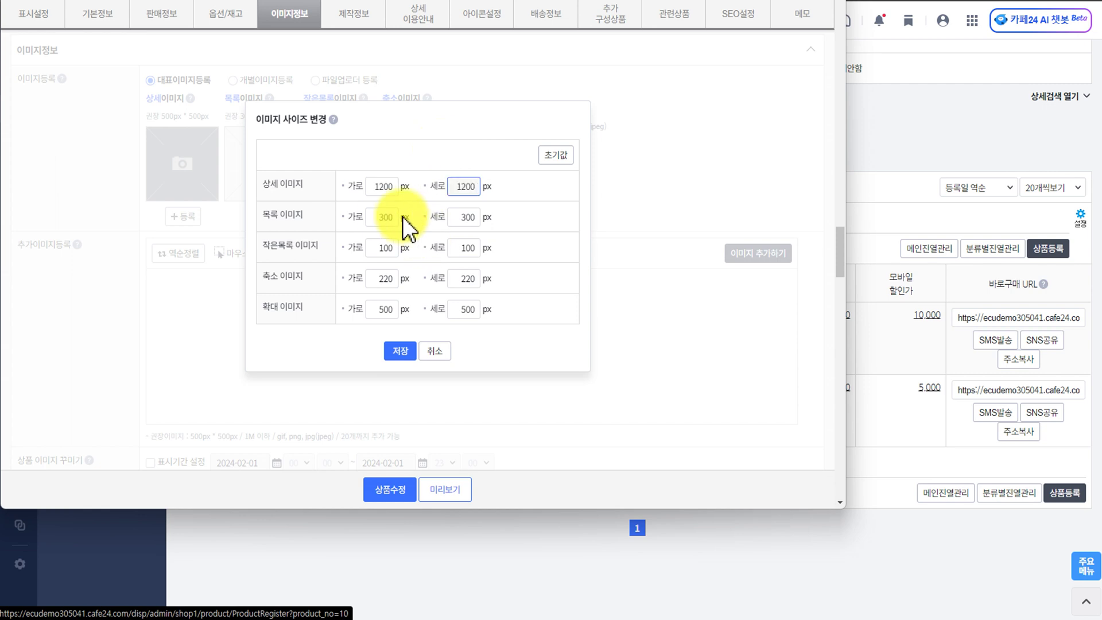
{"action": "left_click", "coordinate": [339, 195]}
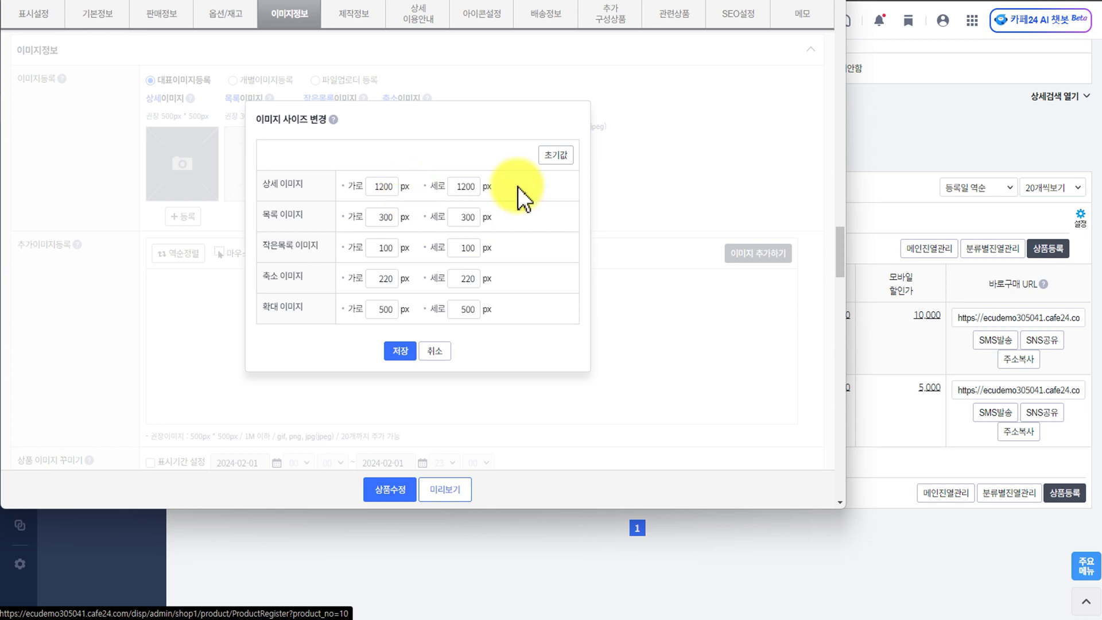
Set the list image to 800 × 800 px, small list and thumbnail images to 300 × 300 px, enlarged image to 1200 × 1200 px, and save.
{"action": "left_click_drag", "start_coordinate": [369, 217], "coordinate": [401, 218]}
{"action": "type", "text": "800"}
{"action": "key", "text": "Tab"}
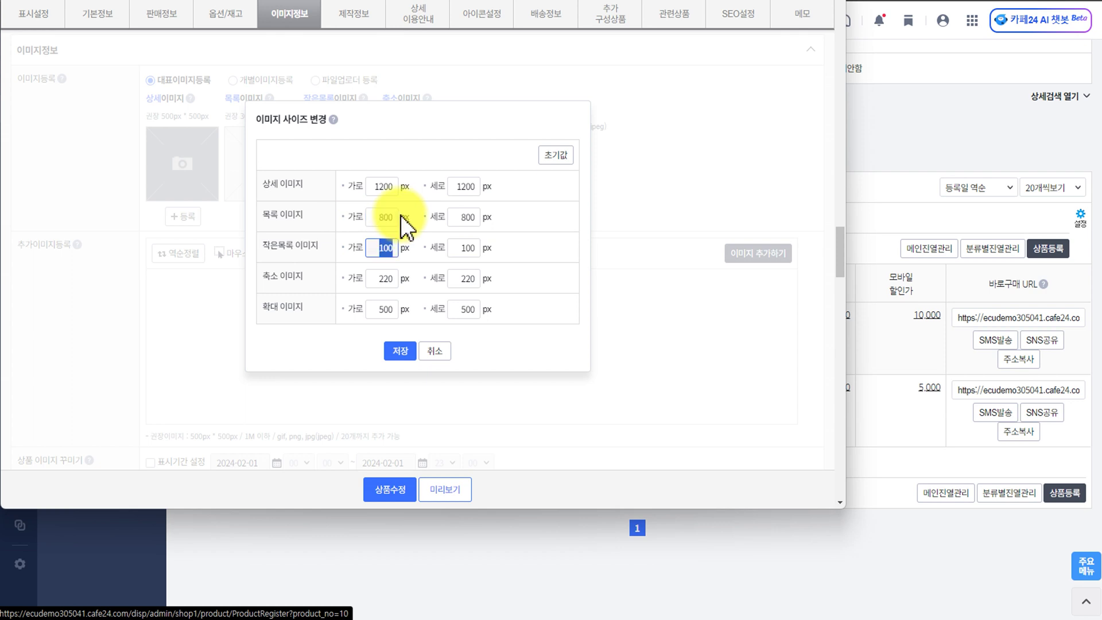
{"action": "type", "text": "300"}
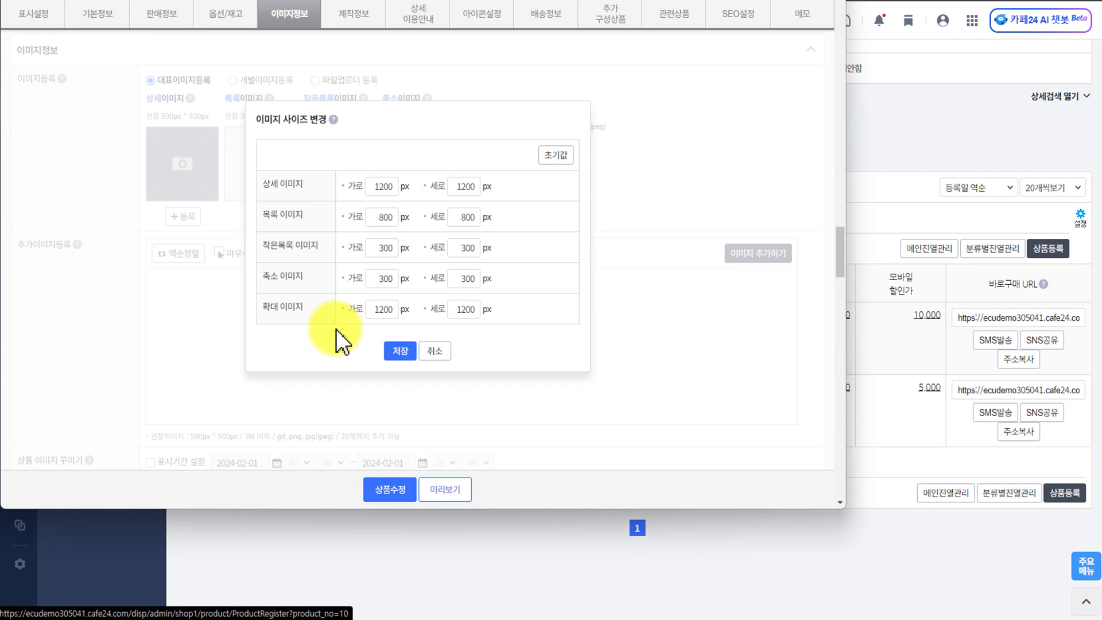
{"action": "left_click", "coordinate": [393, 355]}
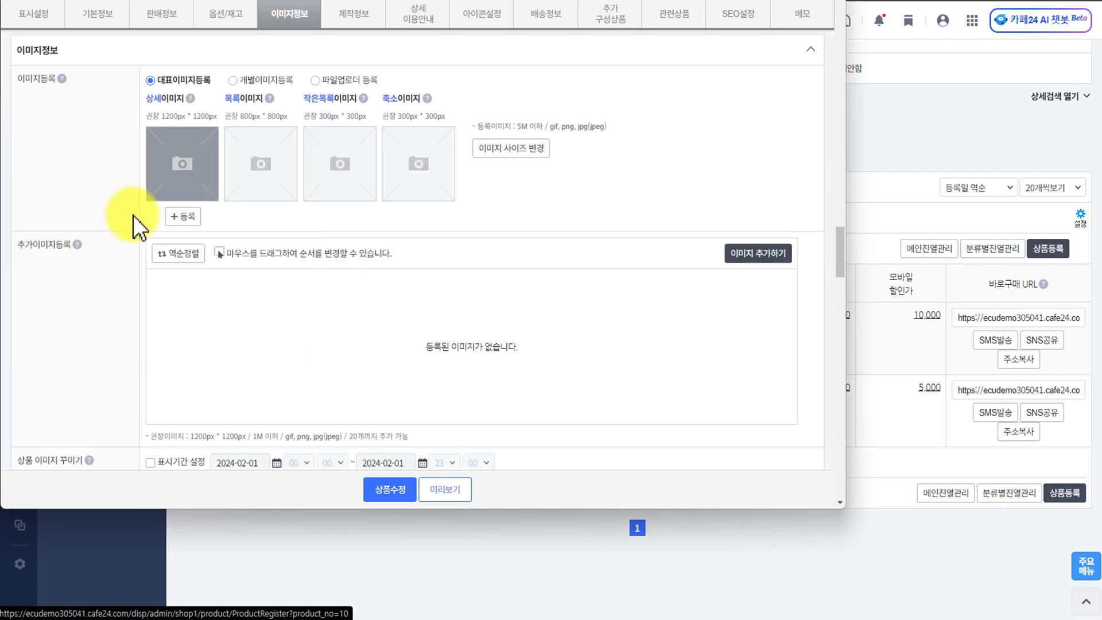
Register girl-1333640.jpg as the representative image of 샘플상품 2 and save the product.
{"action": "left_click", "coordinate": [175, 216]}
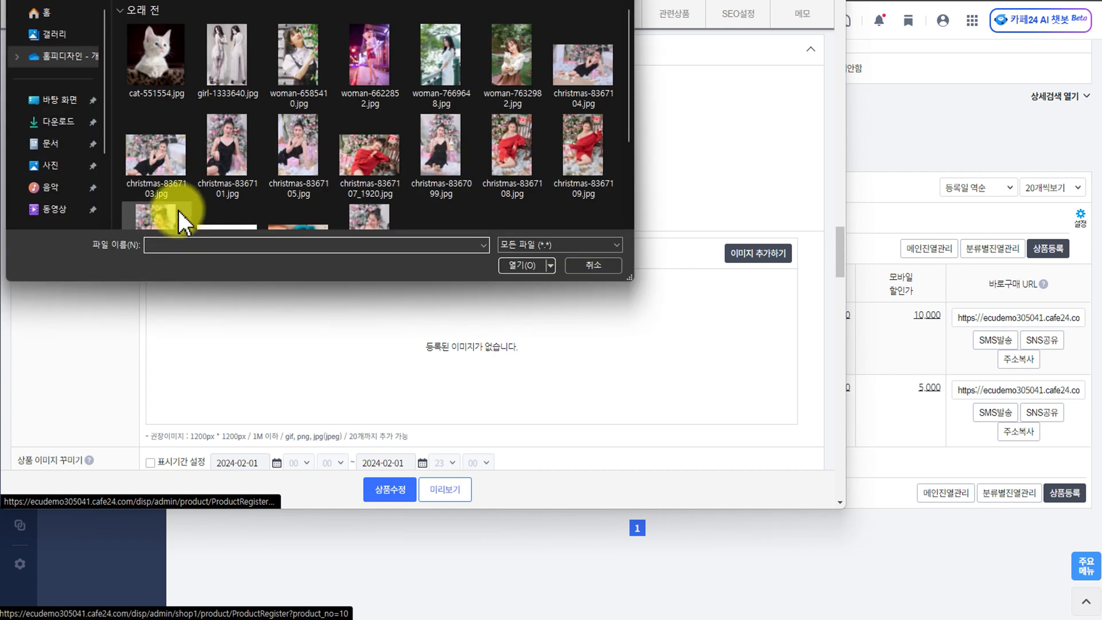
{"action": "left_click", "coordinate": [207, 49]}
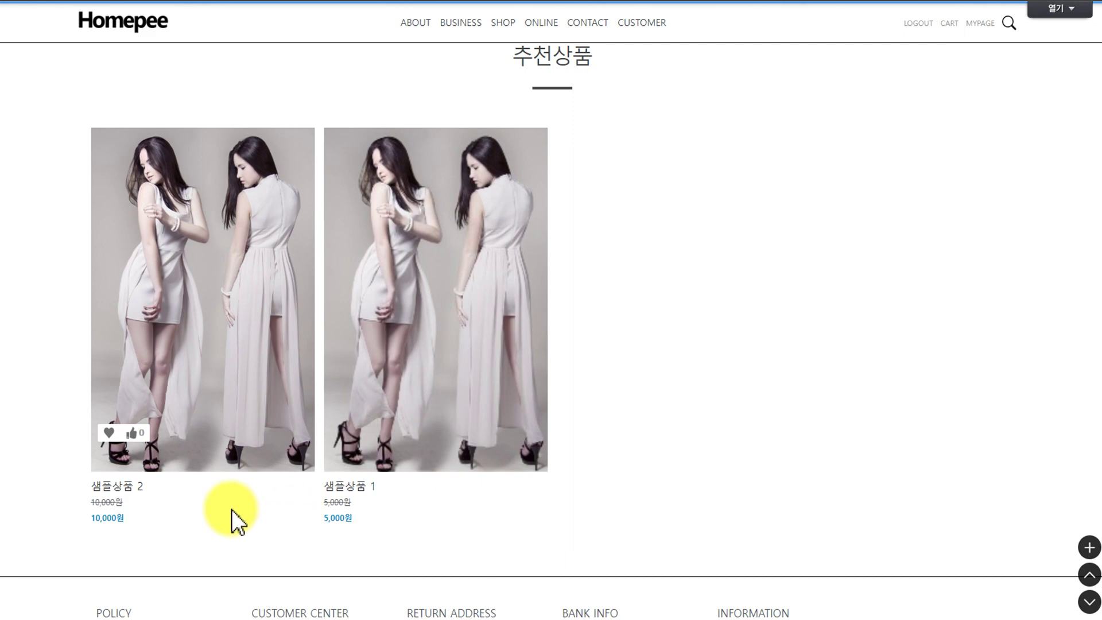
Compare the image sharpness of 샘플상품 1 and 샘플상품 2 on their storefront detail pages, including the magnified view.
{"action": "left_click", "coordinate": [470, 367]}
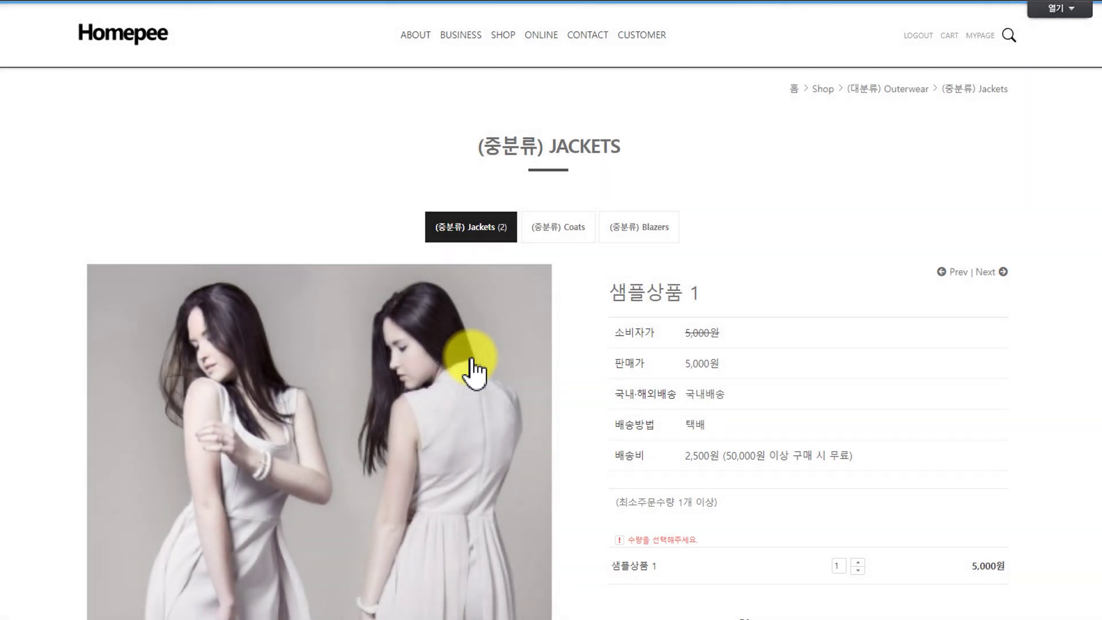
{"action": "mouse_move", "coordinate": [394, 352]}
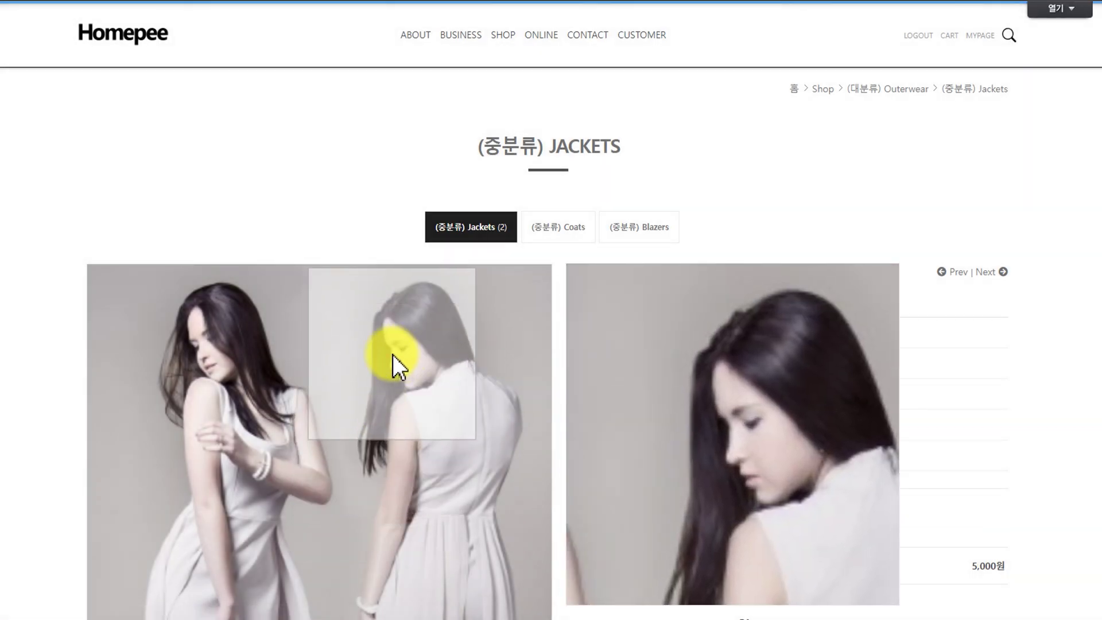
{"action": "key", "text": "alt+Left"}
{"action": "left_click", "coordinate": [195, 258]}
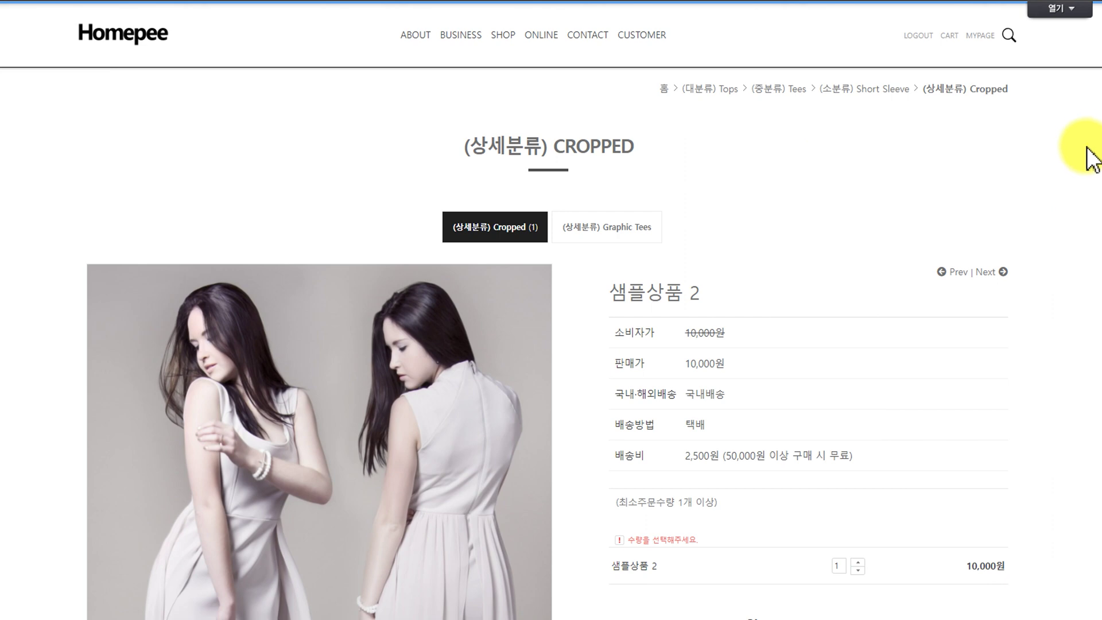
{"action": "scroll", "coordinate": [1097, 94], "scroll_direction": "down", "scroll_amount": 3}
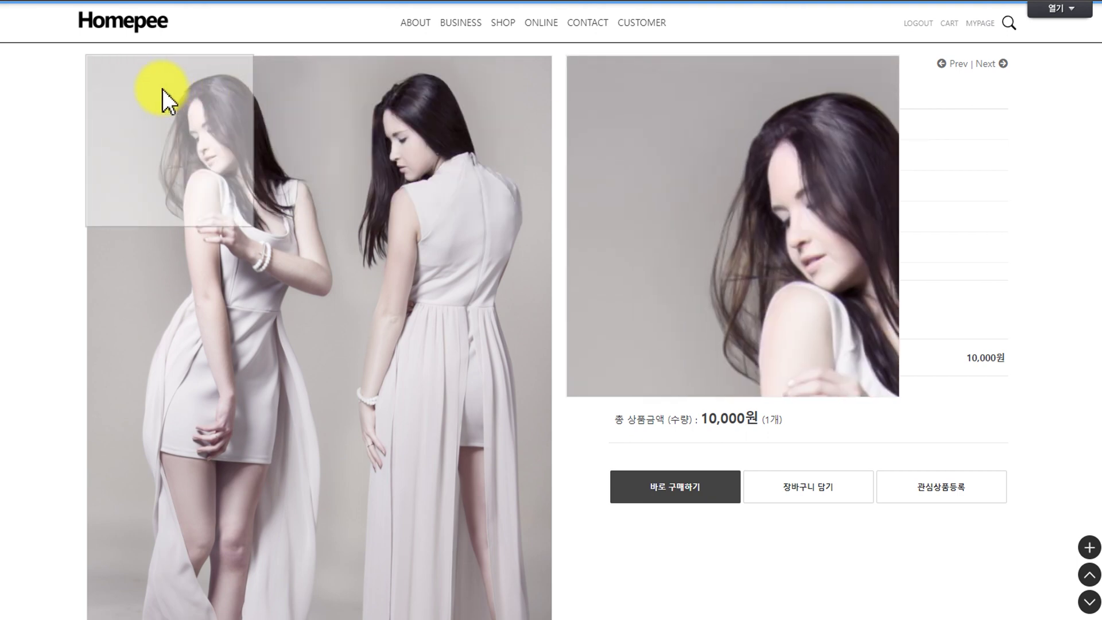
Inspect the list image of 샘플상품 1 in the SHOP category with developer tools to check its rendered and intrinsic sizes.
{"action": "left_click", "coordinate": [503, 22]}
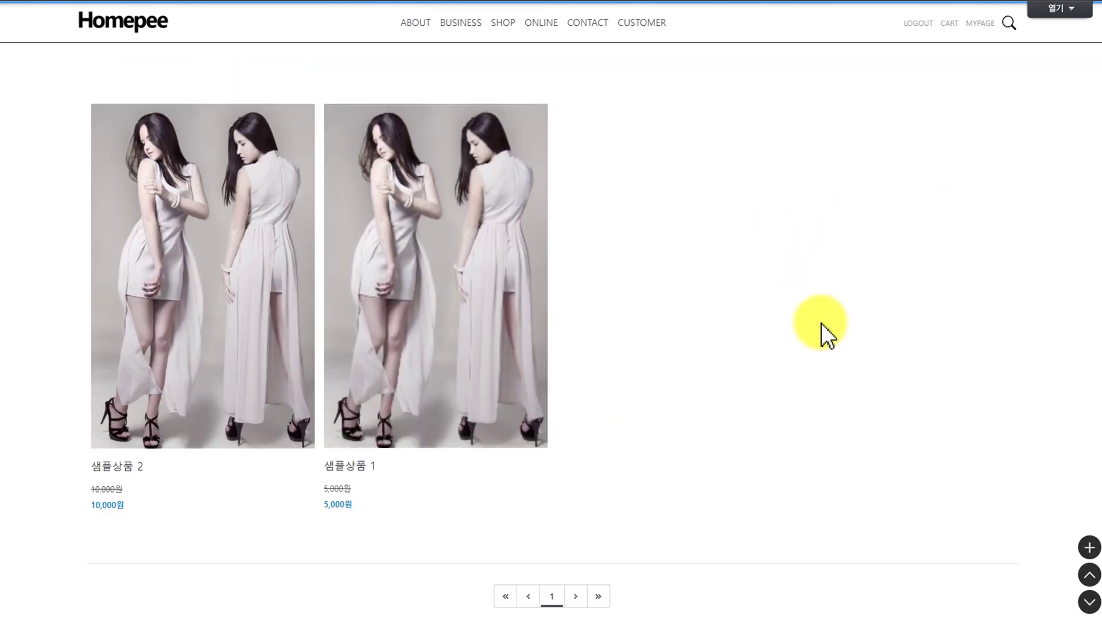
{"action": "key", "text": "F12"}
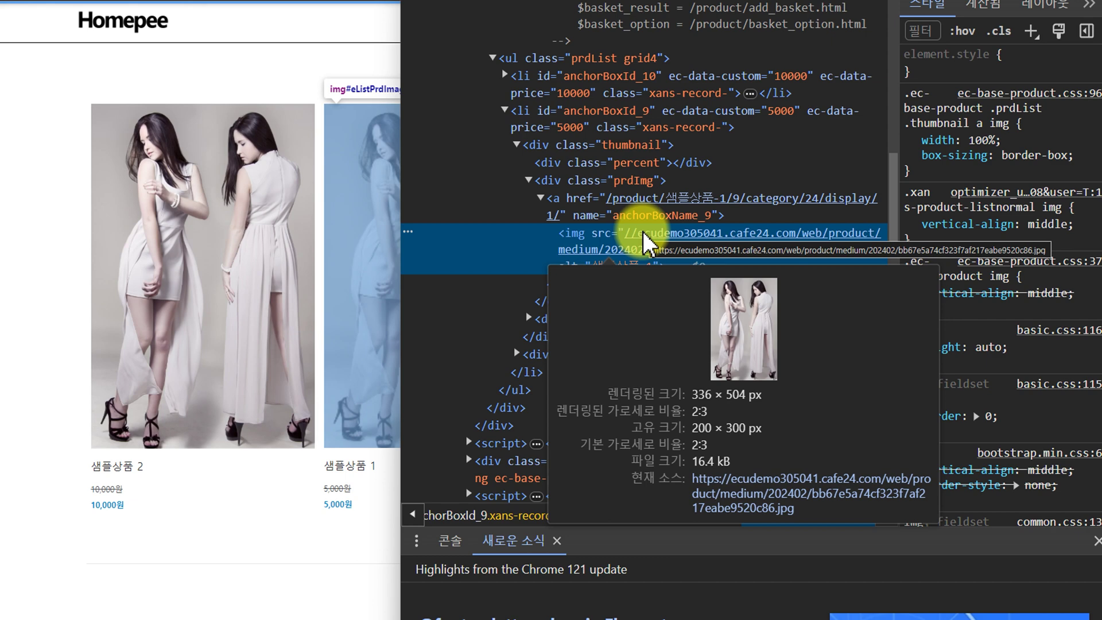
{"action": "mouse_move", "coordinate": [599, 383]}
{"action": "left_mouse_down"}
{"action": "mouse_move", "coordinate": [643, 404]}
{"action": "mouse_move", "coordinate": [777, 406]}
{"action": "left_mouse_up"}
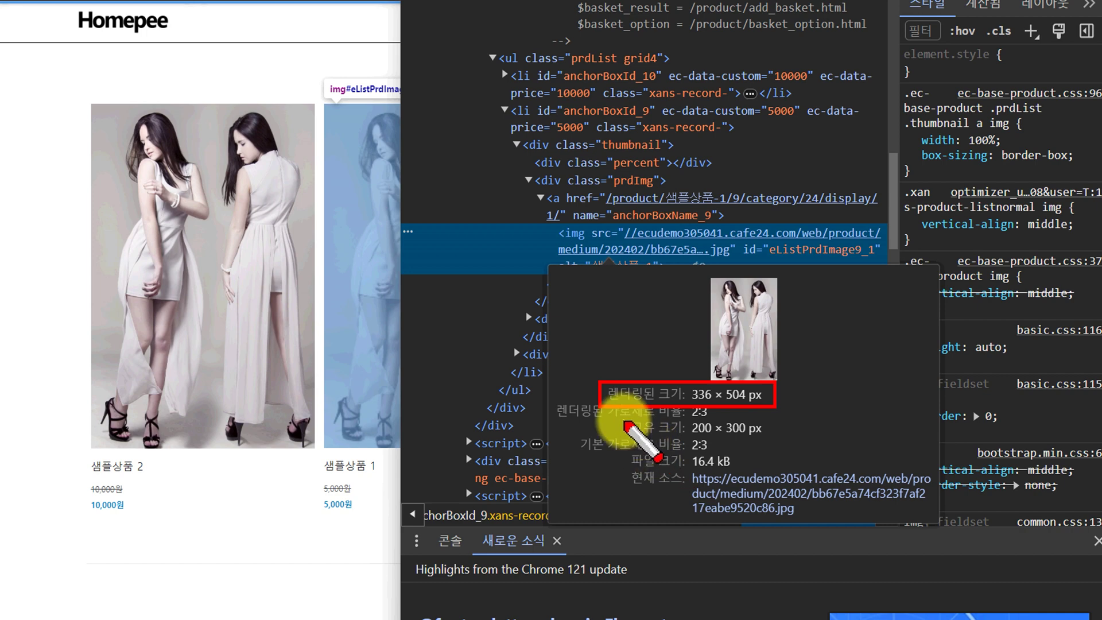
{"action": "left_click_drag", "start_coordinate": [624, 420], "coordinate": [764, 437]}
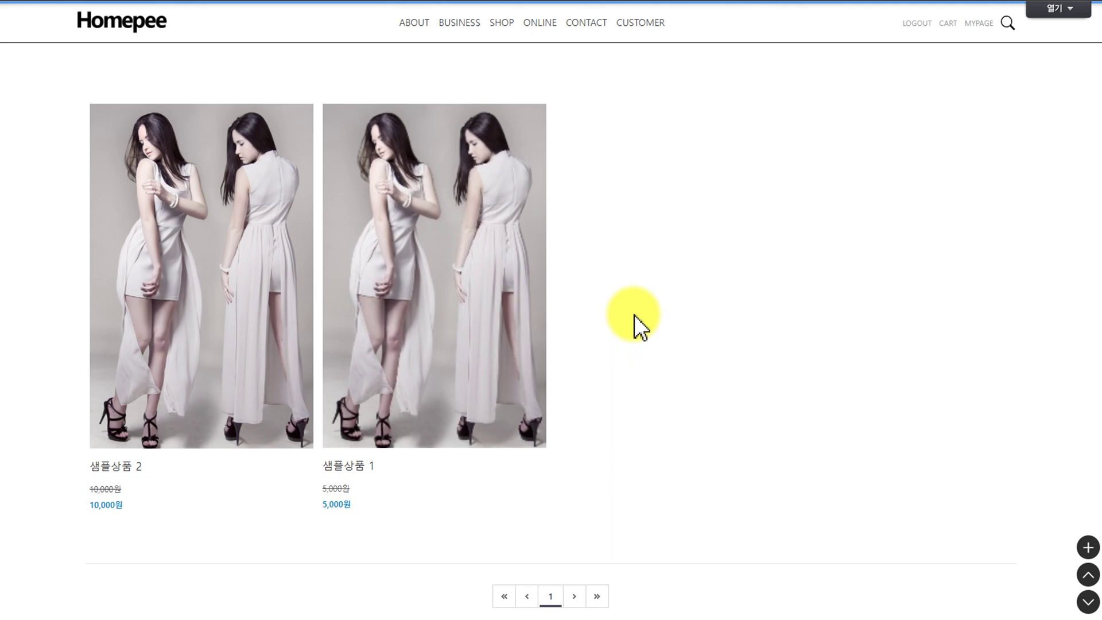
Open the detail page of 샘플상품 1 from the SHOP category and review its large product image.
{"action": "scroll", "coordinate": [635, 315], "scroll_direction": "up", "scroll_amount": 5}
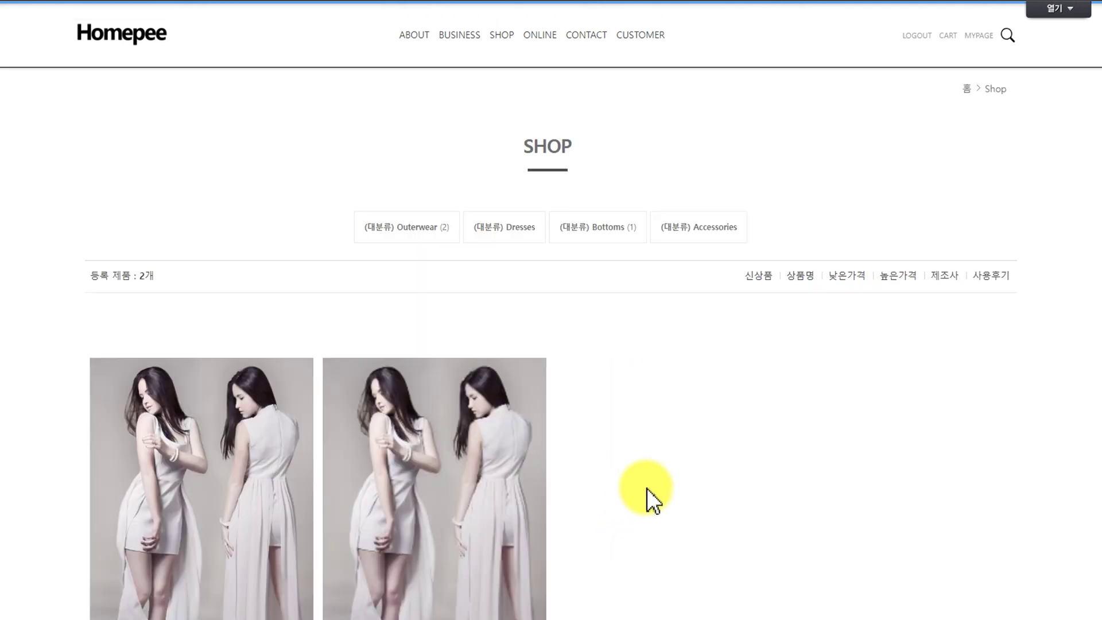
{"action": "left_click", "coordinate": [539, 466]}
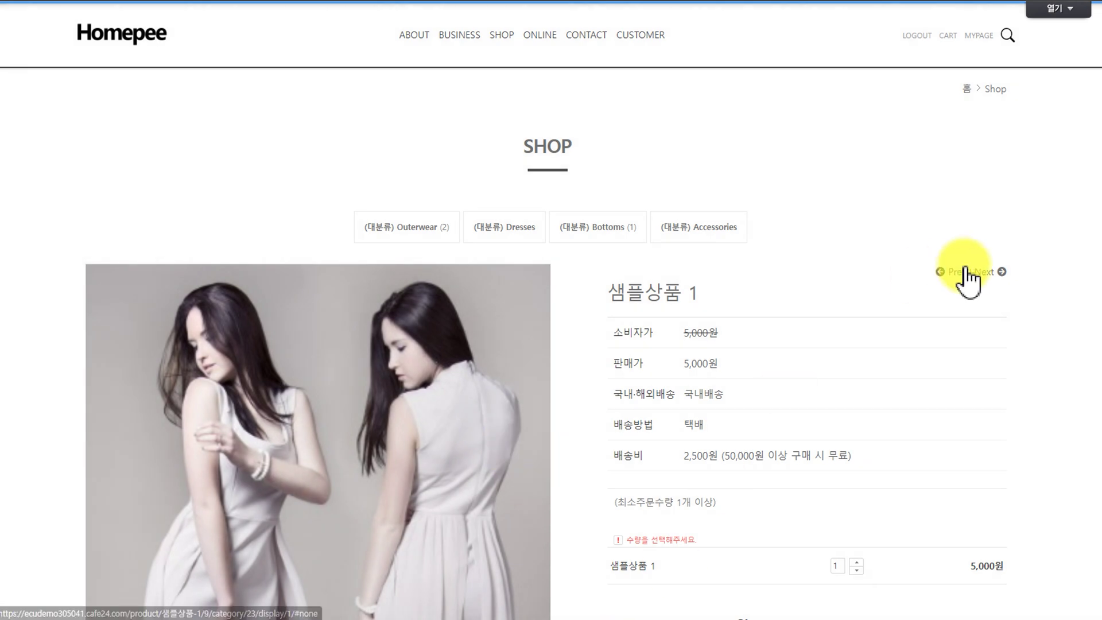
{"action": "scroll", "coordinate": [1008, 109], "scroll_direction": "down", "scroll_amount": 1}
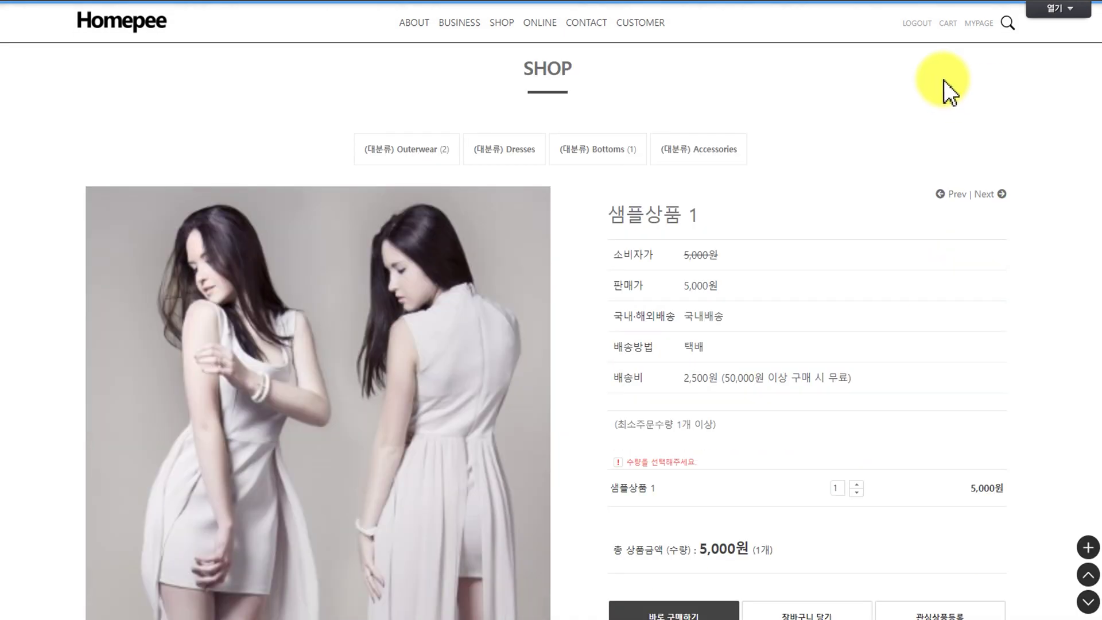